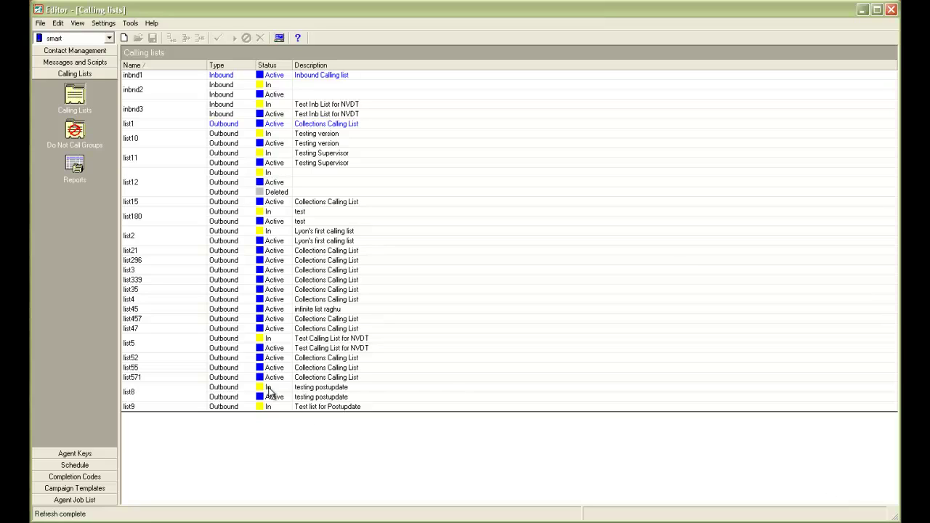
Open the active list4's host download settings and enable LATELIST among its processing options.
left_click(179, 303)
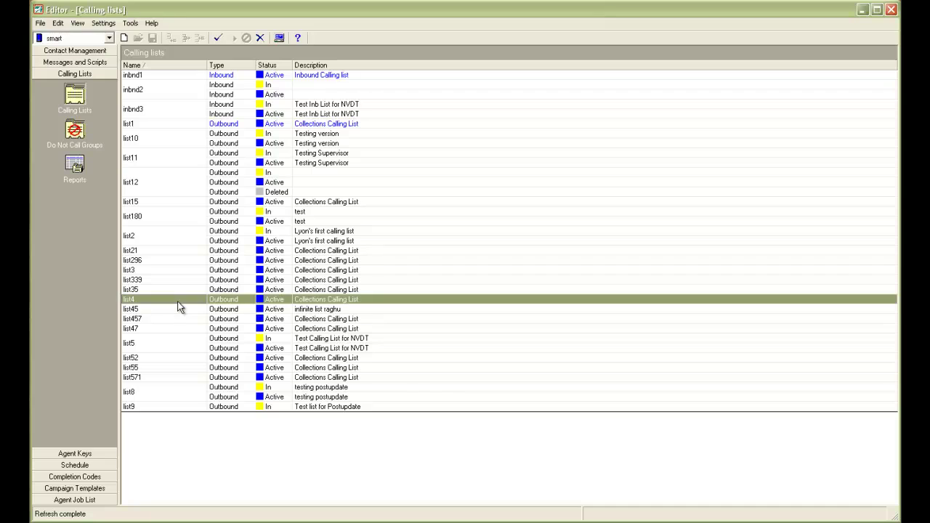
right_click(178, 300)
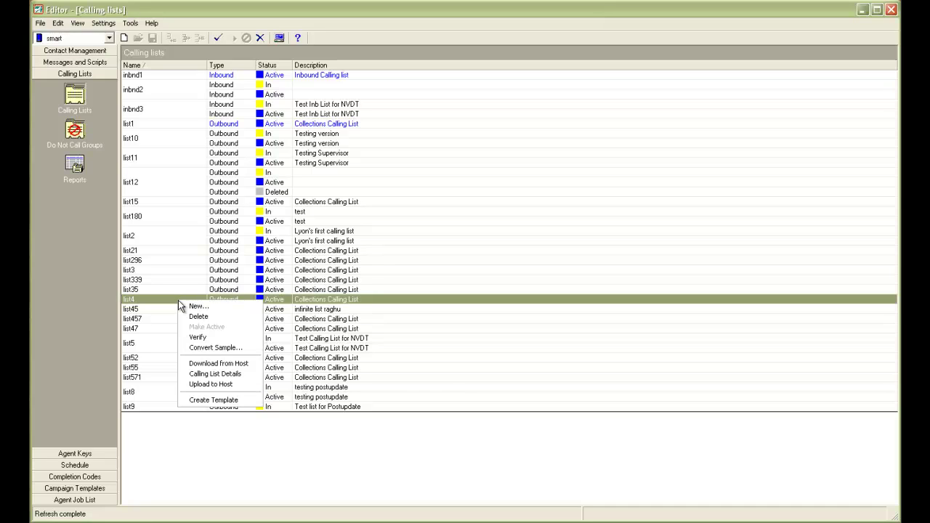
left_click(209, 364)
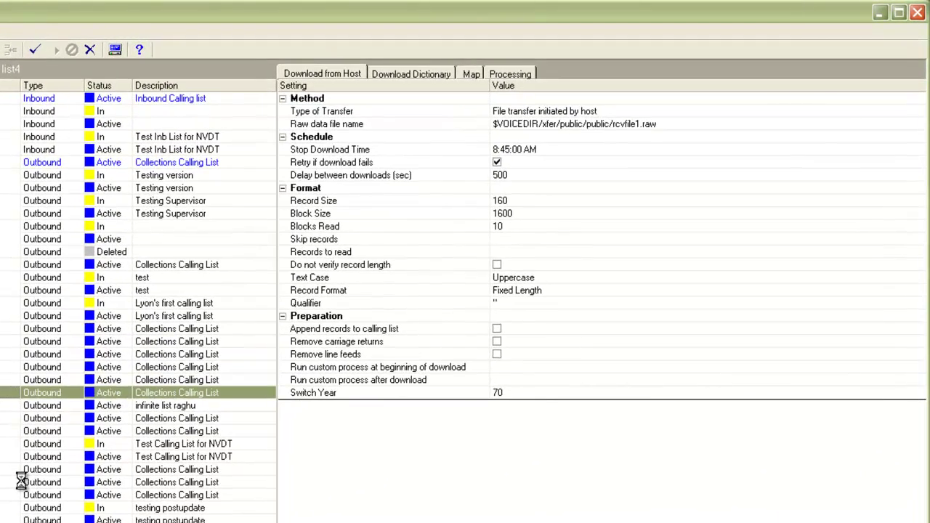
left_click(511, 75)
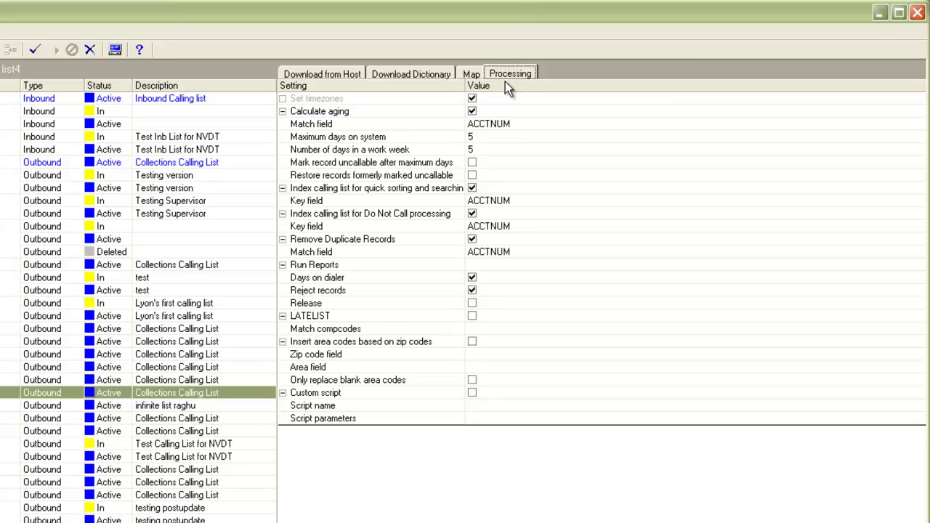
left_click(471, 317)
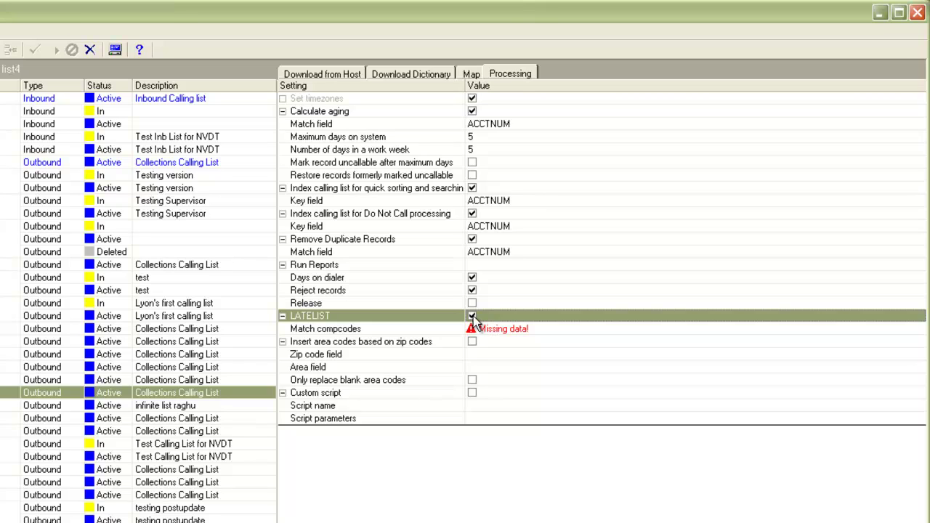
Set the LATELIST Match compcodes to all completion codes, adding 0, 10, 101 and 11 first and the remaining codes after them.
left_click(593, 326)
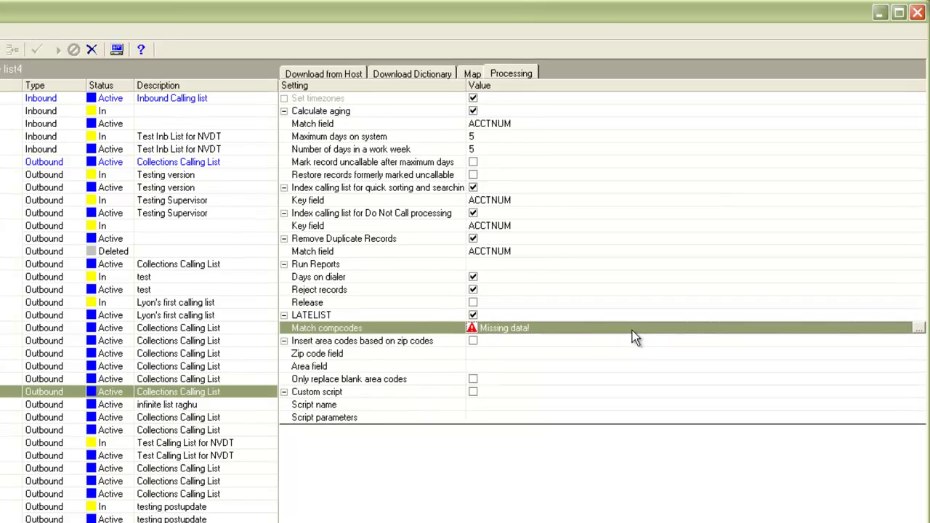
left_click(919, 328)
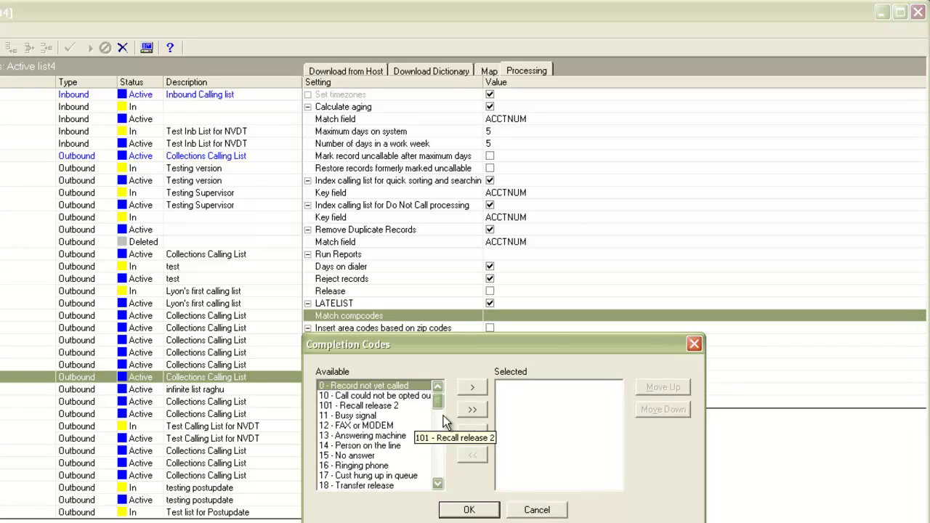
left_click(378, 396, "ctrl")
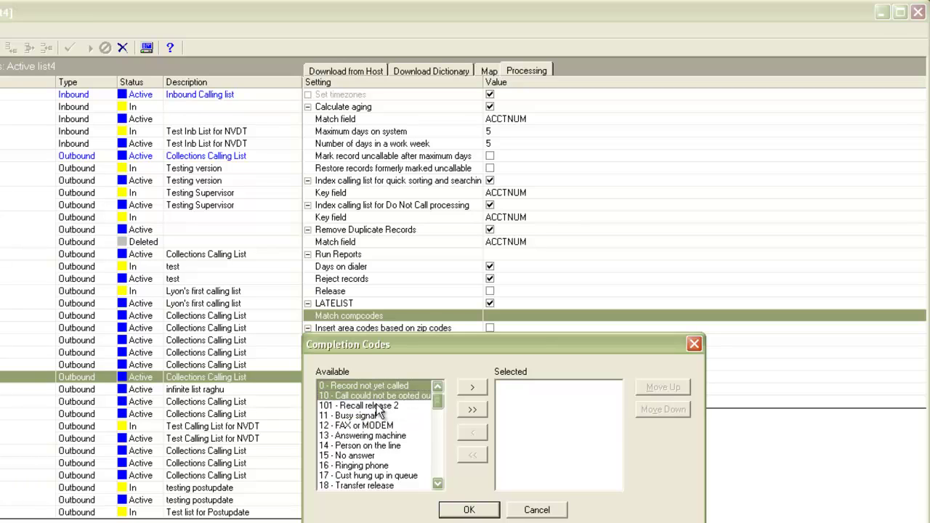
left_click(378, 406, "ctrl")
left_click(374, 416, "ctrl")
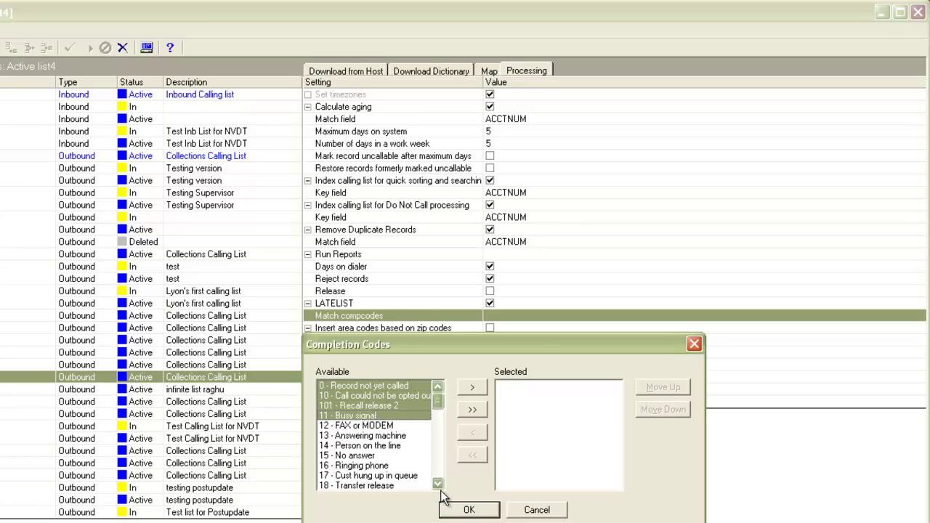
left_click(472, 390)
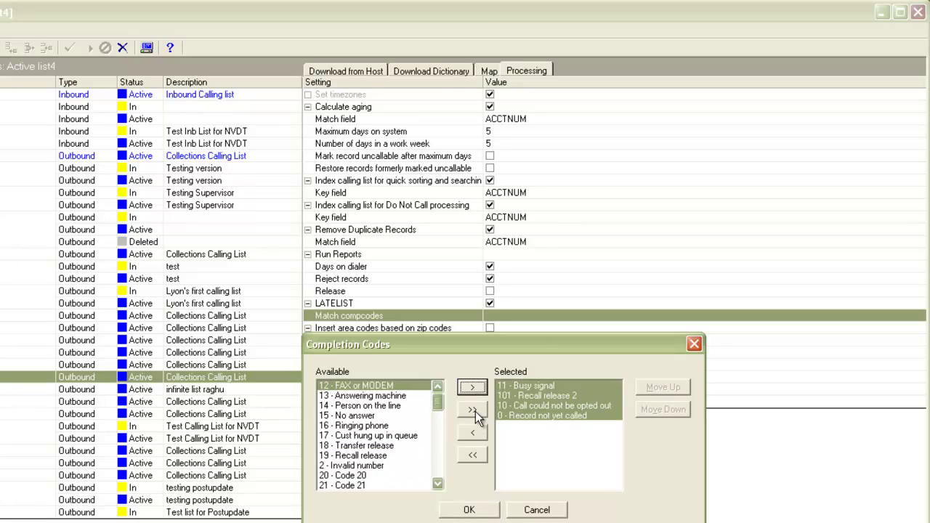
left_click(475, 411)
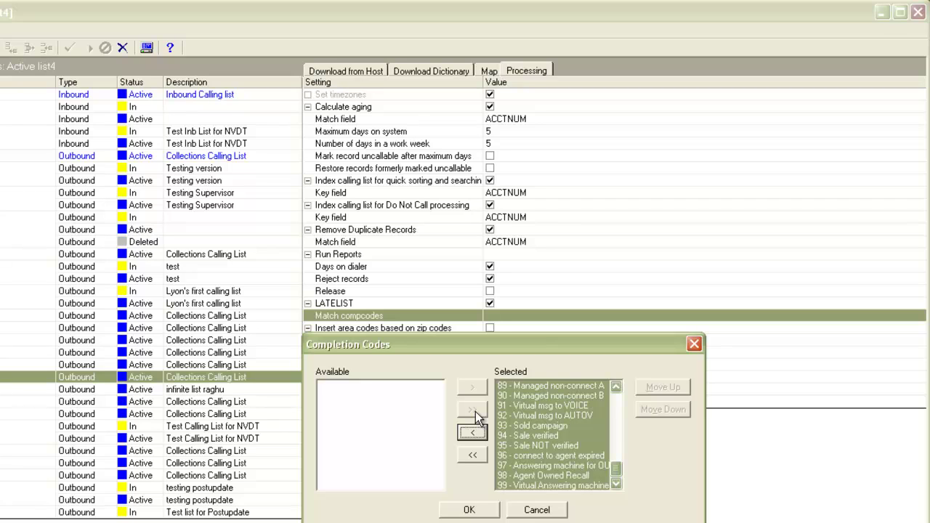
left_click(471, 510)
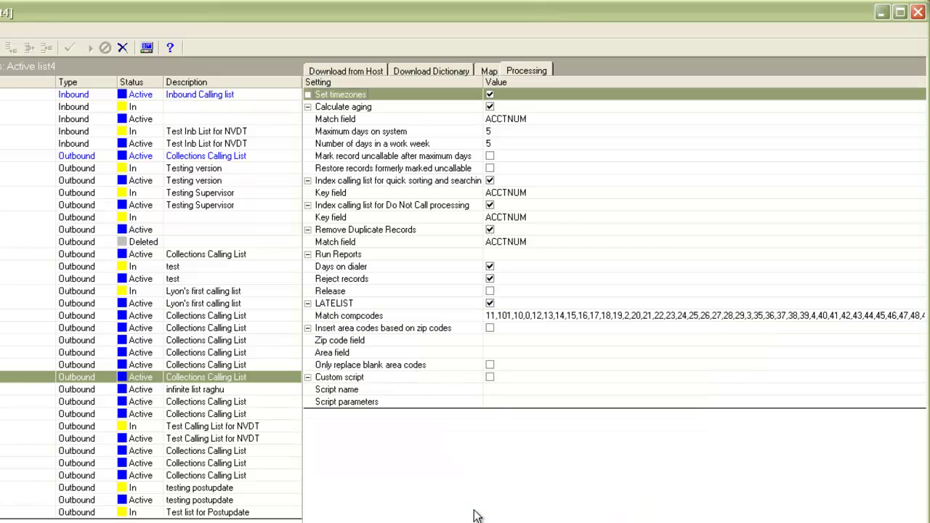
Switch list4 to its Calling List Details, saving the processing changes as a Pending version with the description Collections Calling List.
right_click(183, 375)
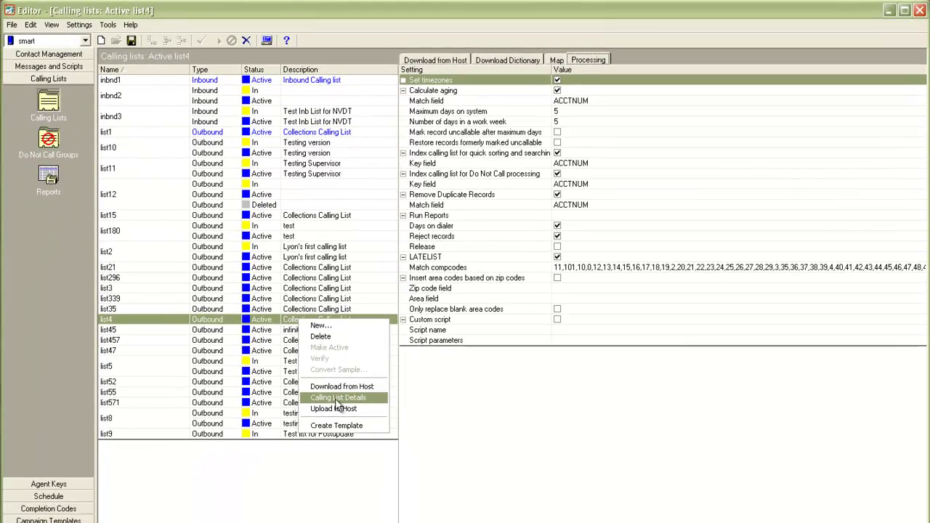
left_click(264, 447)
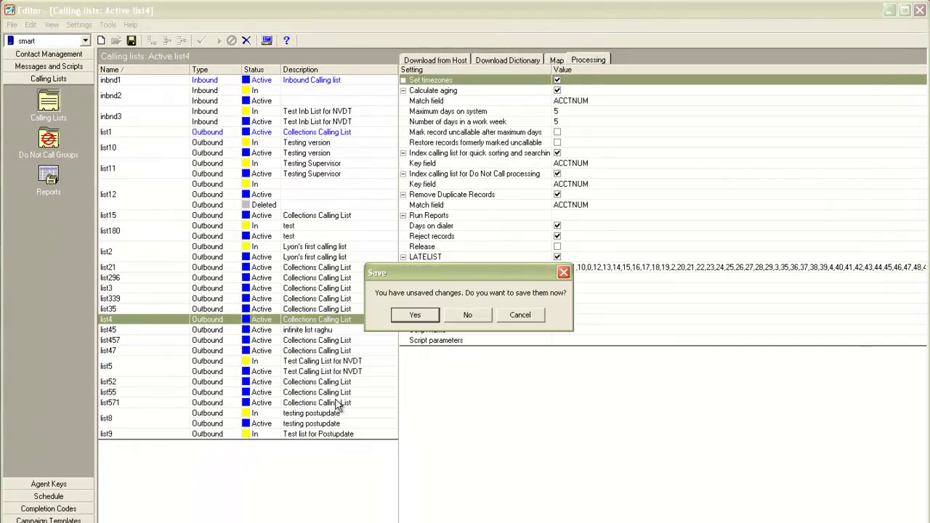
left_click(420, 315)
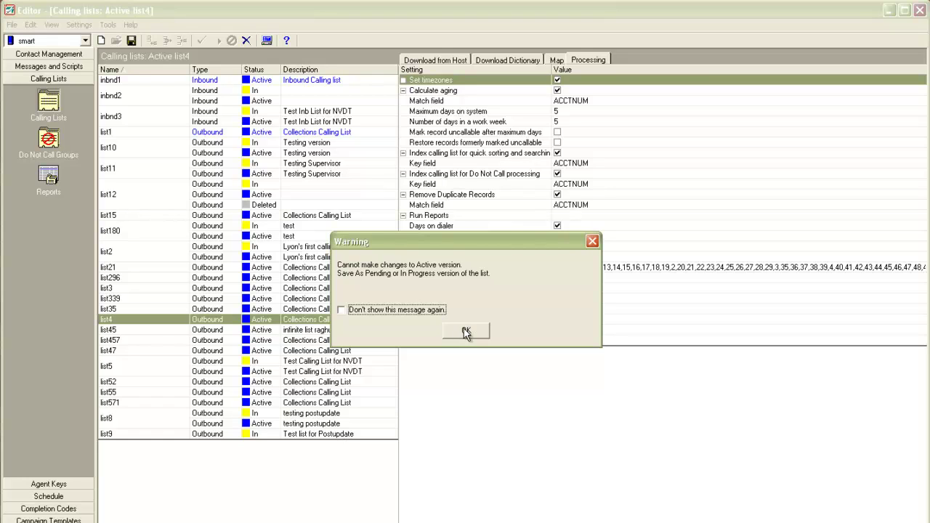
left_click(468, 332)
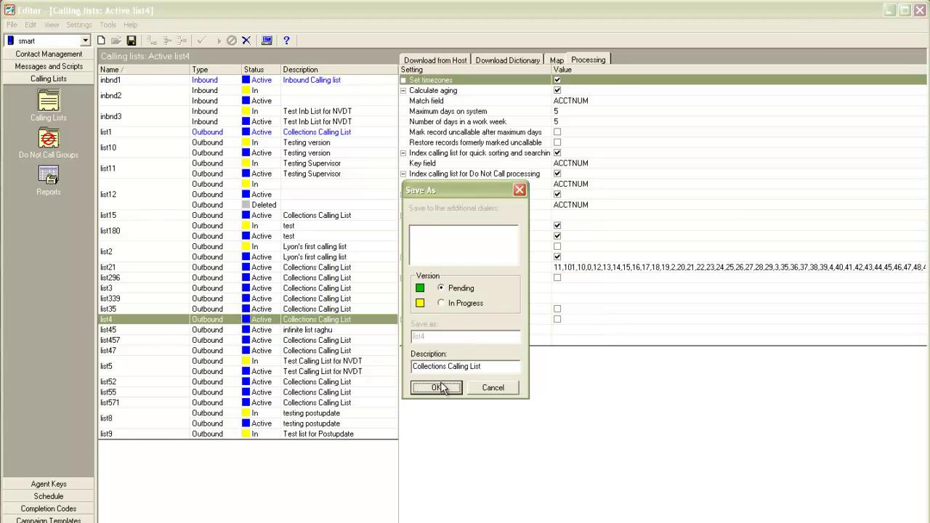
left_click(439, 388)
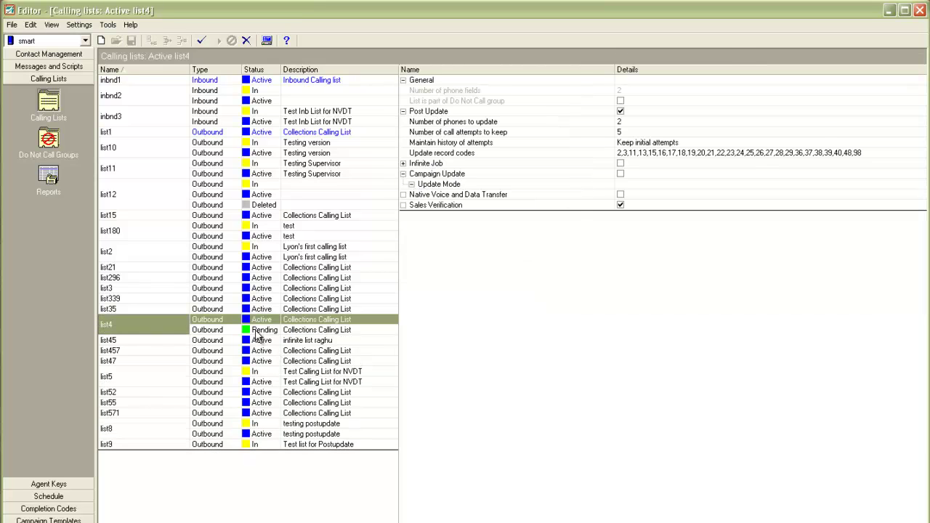
Open the Calling List Dictionary in the calling list details of list4's Pending version.
left_click(305, 331)
right_click(306, 332)
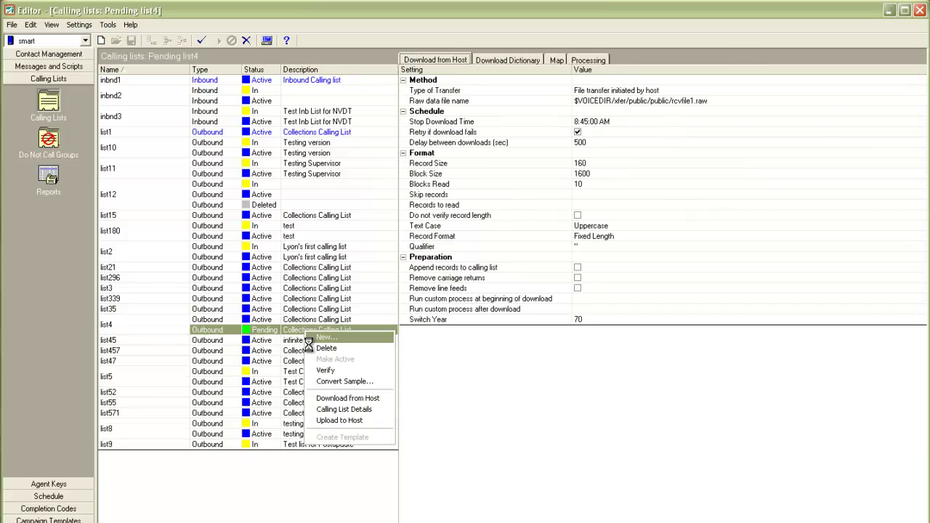
left_click(330, 409)
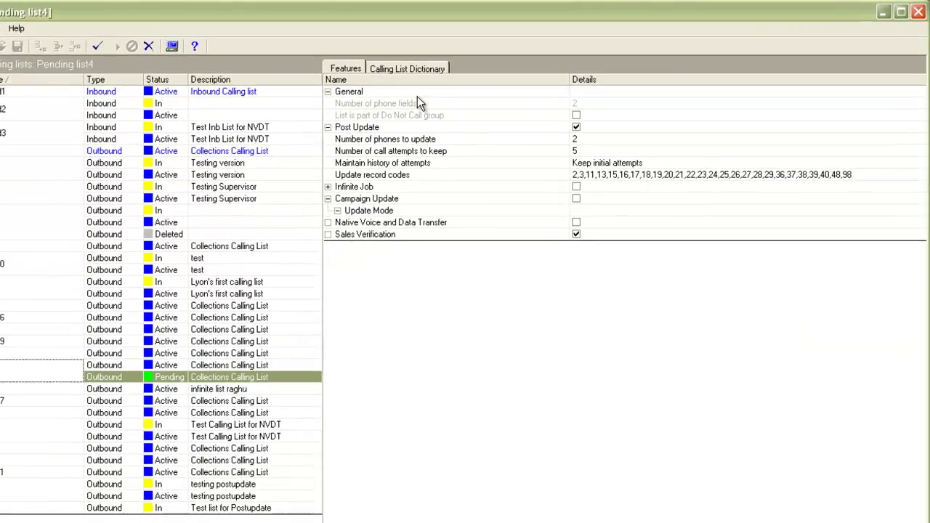
left_click(371, 76)
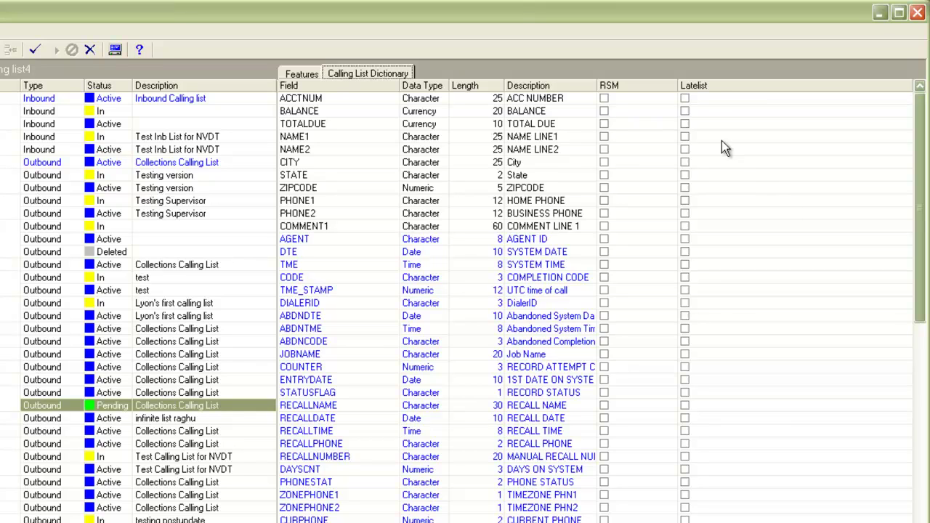
Mark the ACCTNUM, AGENT, DTE, TME and CODE fields for Latelist in the dictionary.
left_click(686, 98)
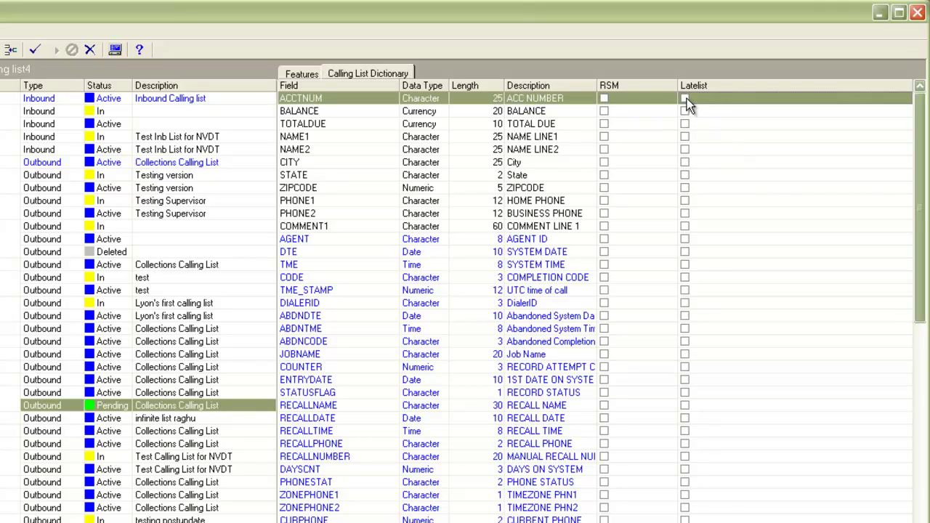
left_click(687, 98)
left_click(686, 239)
left_click(686, 252)
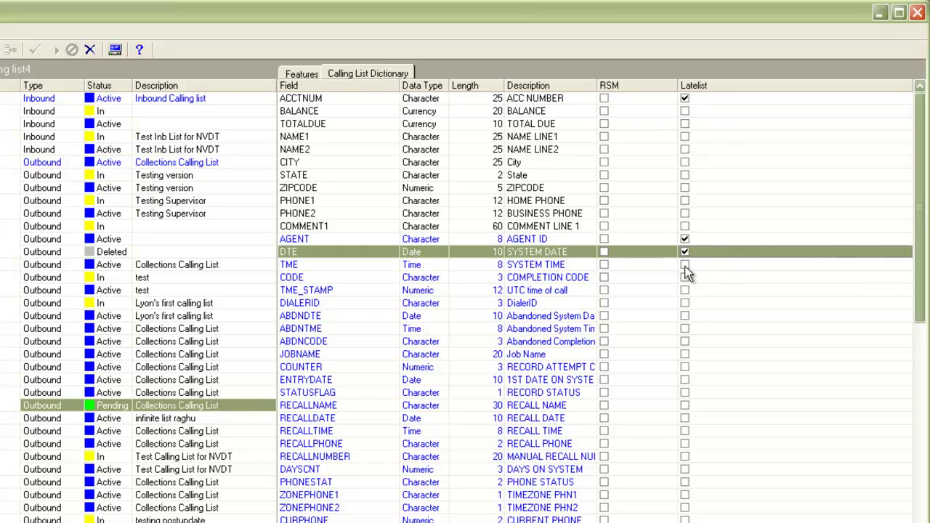
left_click(685, 265)
left_click(684, 277)
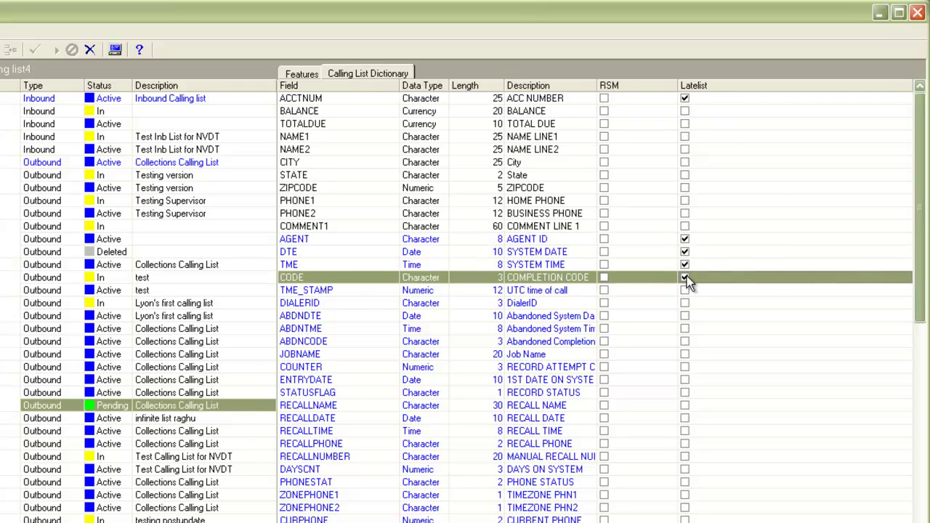
Mark the ABDNDTE, ABDNTME, ABDNCODE, JOBNAME and COUNTER fields for Latelist.
left_click(685, 316)
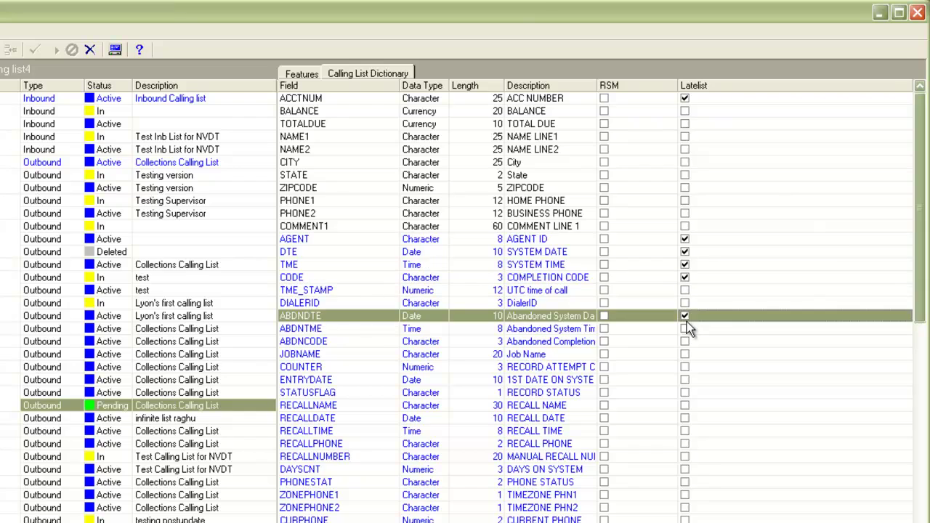
left_click(685, 329)
left_click(685, 341)
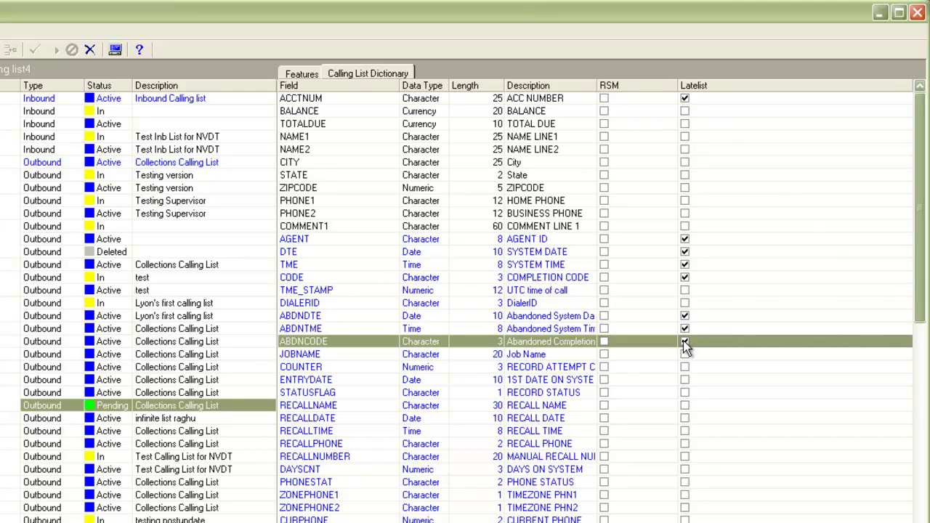
left_click(685, 367)
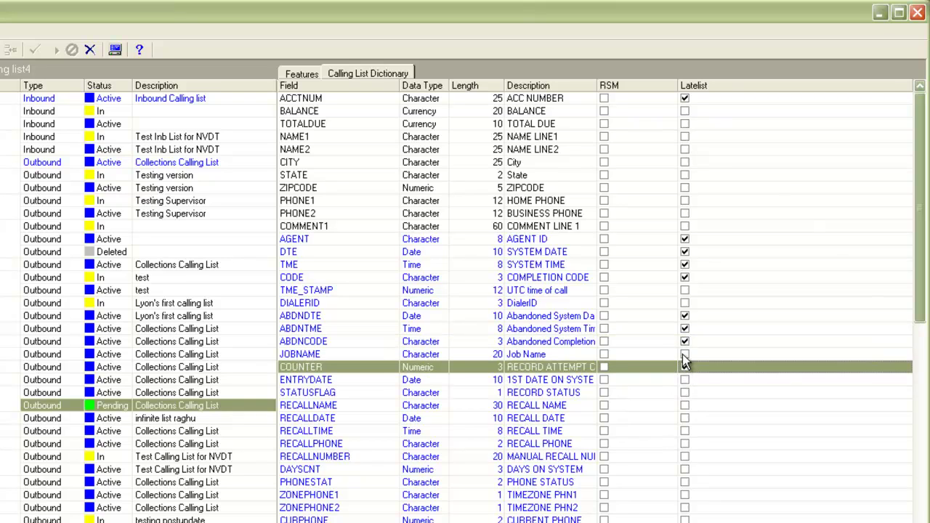
left_click(684, 355)
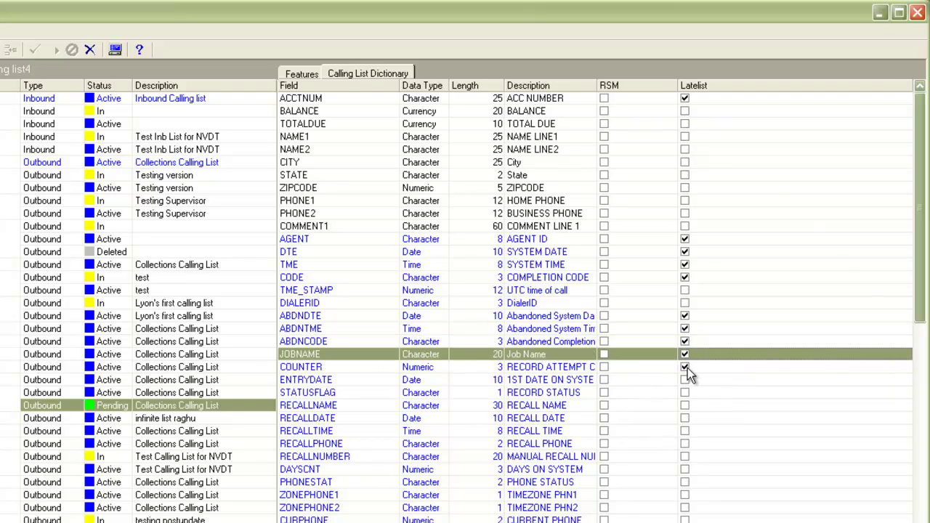
Mark the RECALLNAME, RECALLDATE, RECALLTIME, RECALLPHONE, RECALLNUMBER and DAYSCNT fields for Latelist.
left_click(685, 405)
left_click(686, 419)
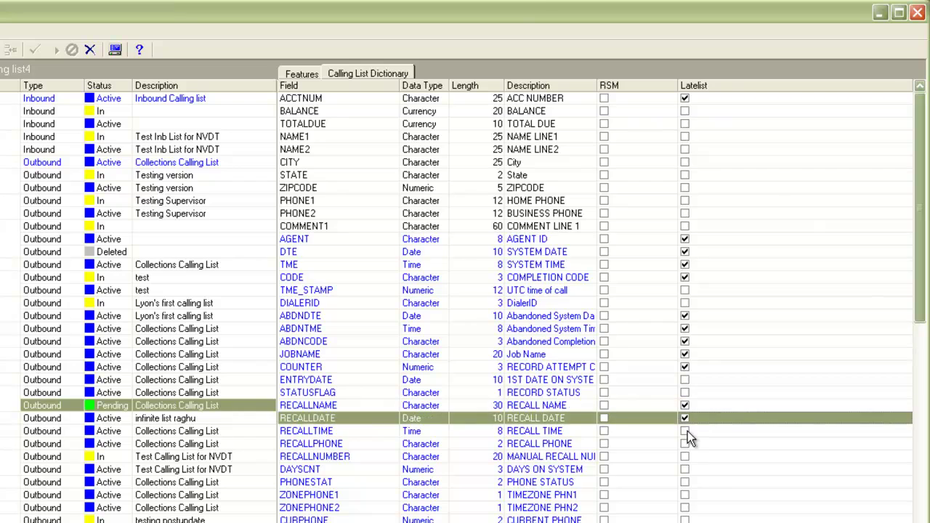
left_click(687, 431)
left_click(686, 443)
left_click(684, 456)
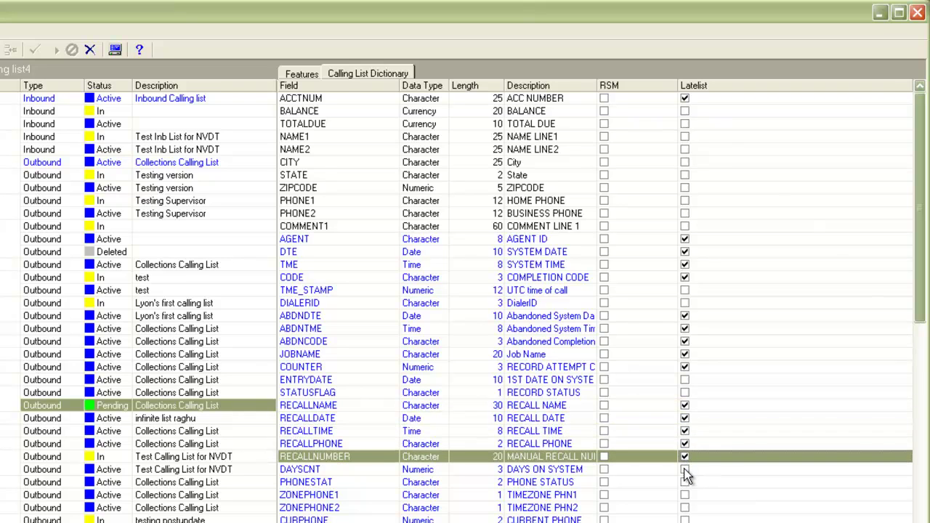
left_click(684, 469)
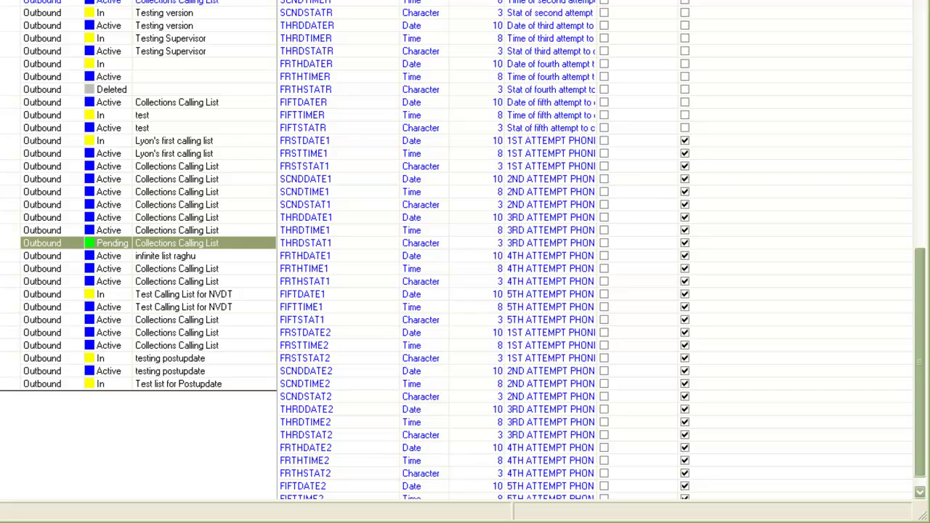
Review the Latelist marks across the dictionary fields and save the Pending version of list4.
scroll(602, 250, "up", 1)
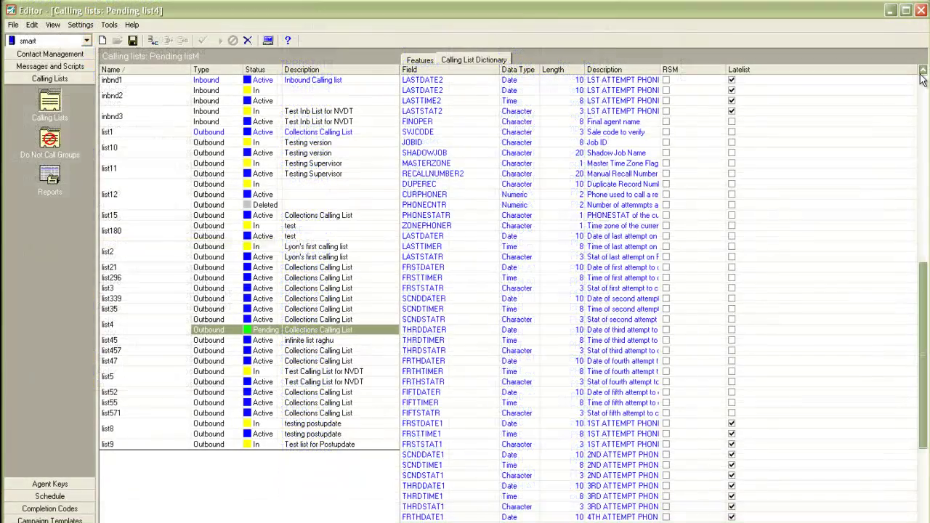
scroll(921, 79, "up", 4)
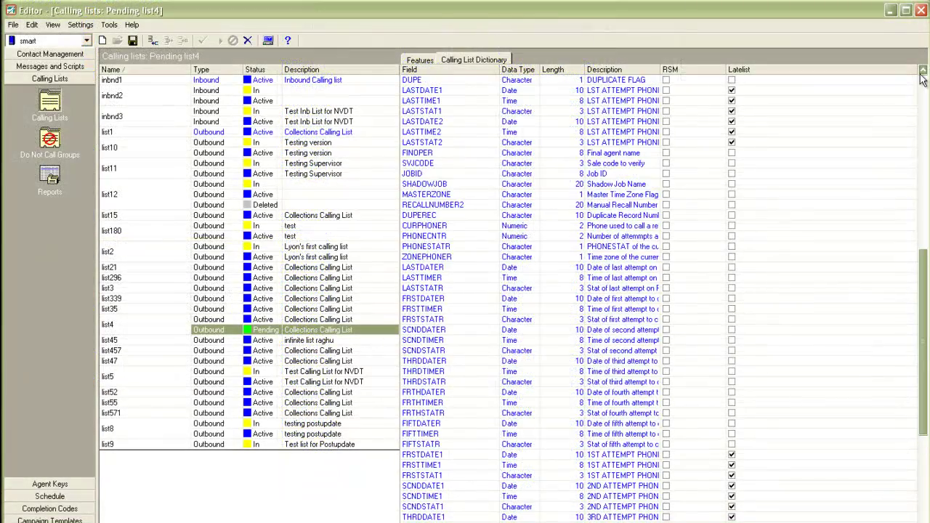
left_click(921, 74)
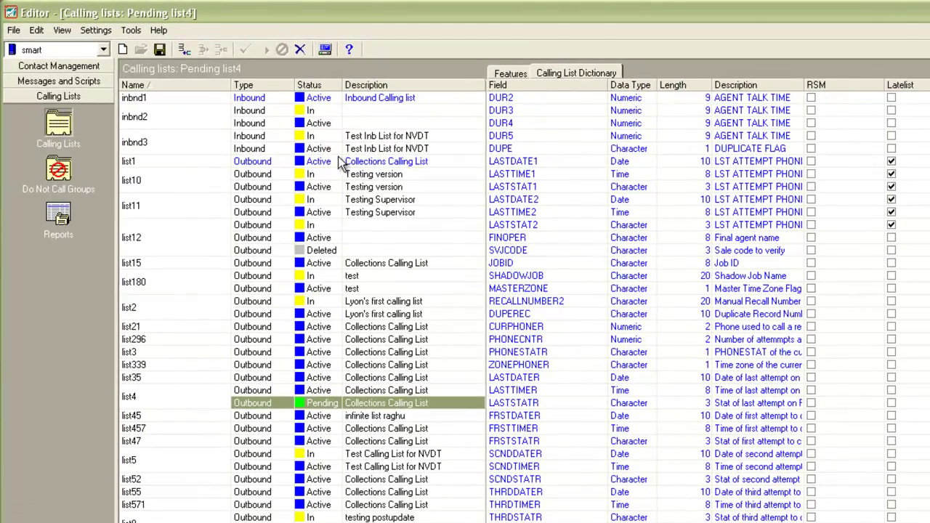
left_click(163, 51)
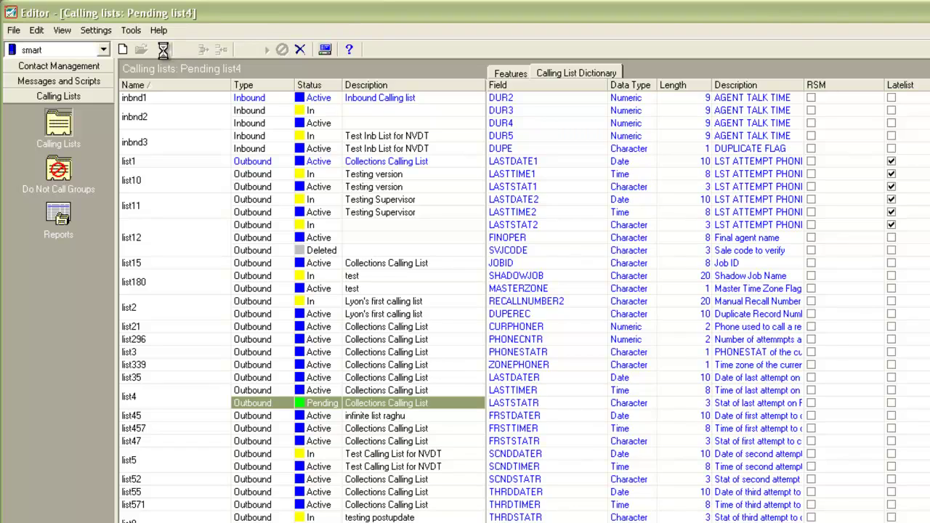